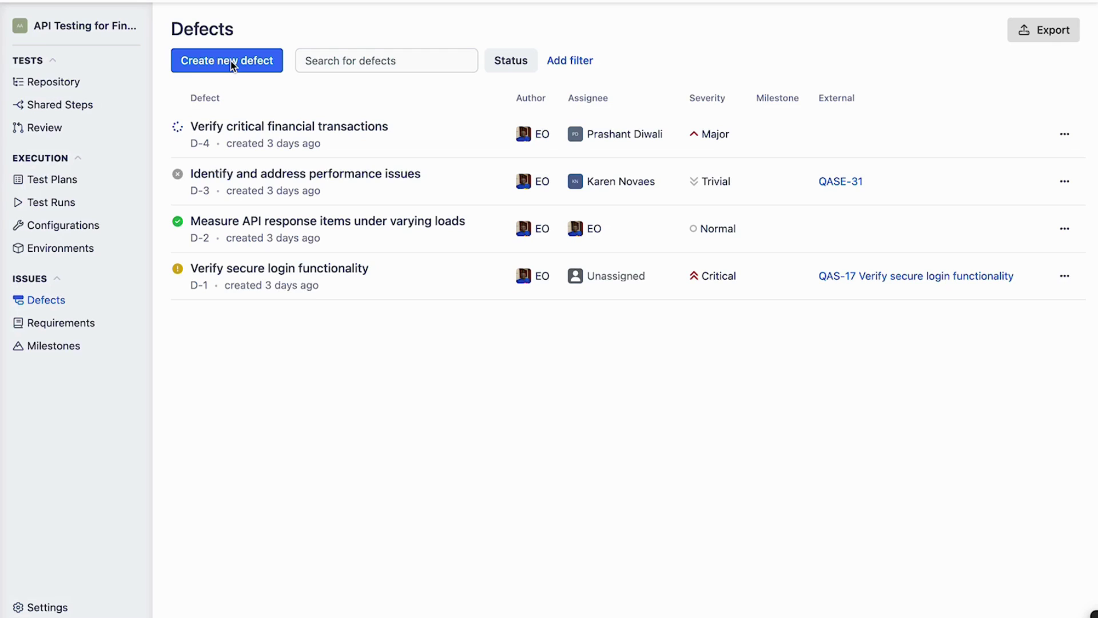
# Open the new defect form to review its fields and discard it without creating a defect.
pyautogui.click(233, 61)
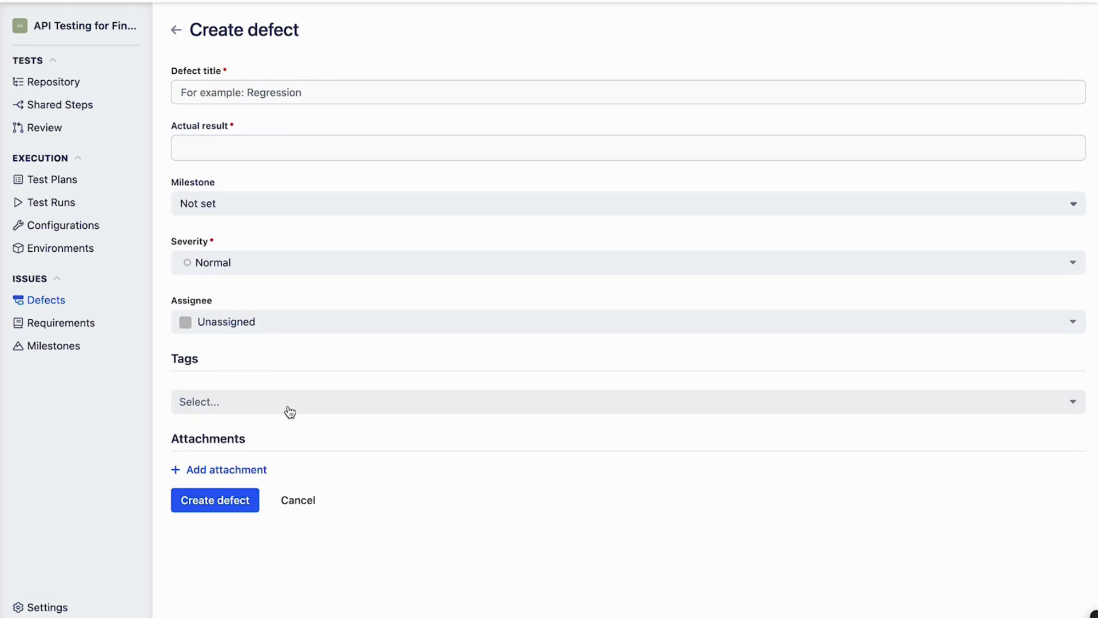
pyautogui.click(303, 504)
pyautogui.click(663, 358)
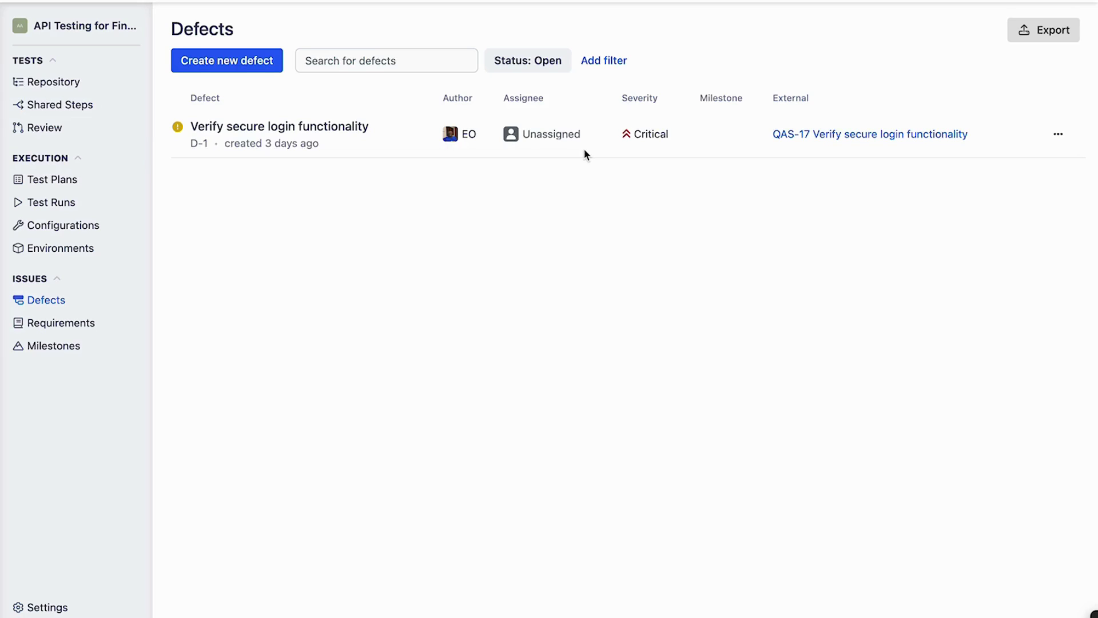
# View the actions available for the "Verify secure login functionality" defect without applying any.
pyautogui.click(1058, 136)
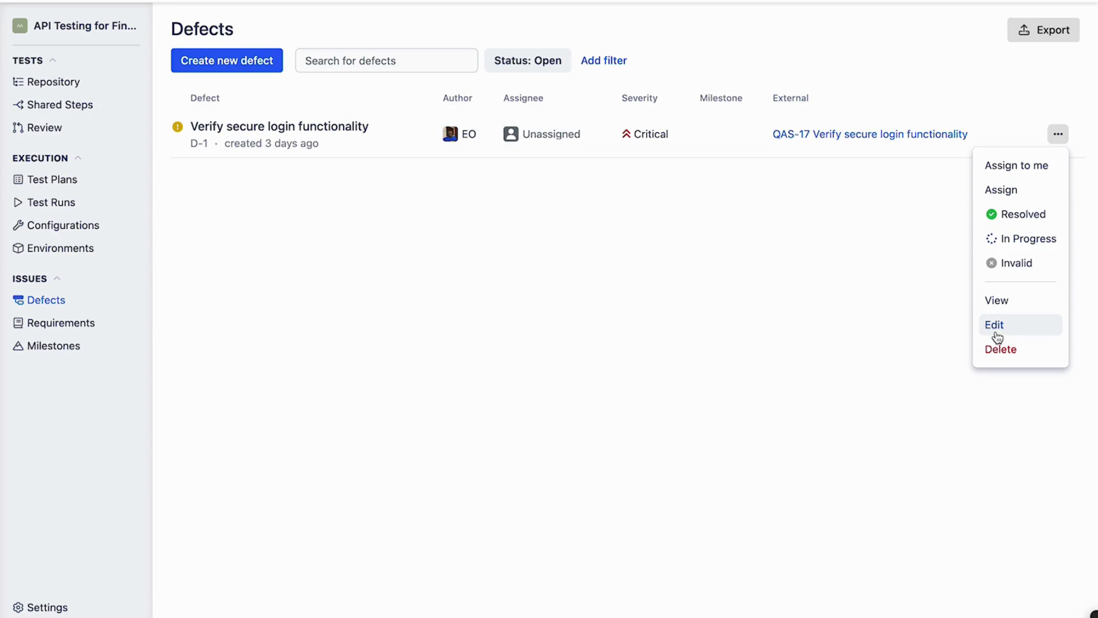
pyautogui.click(810, 326)
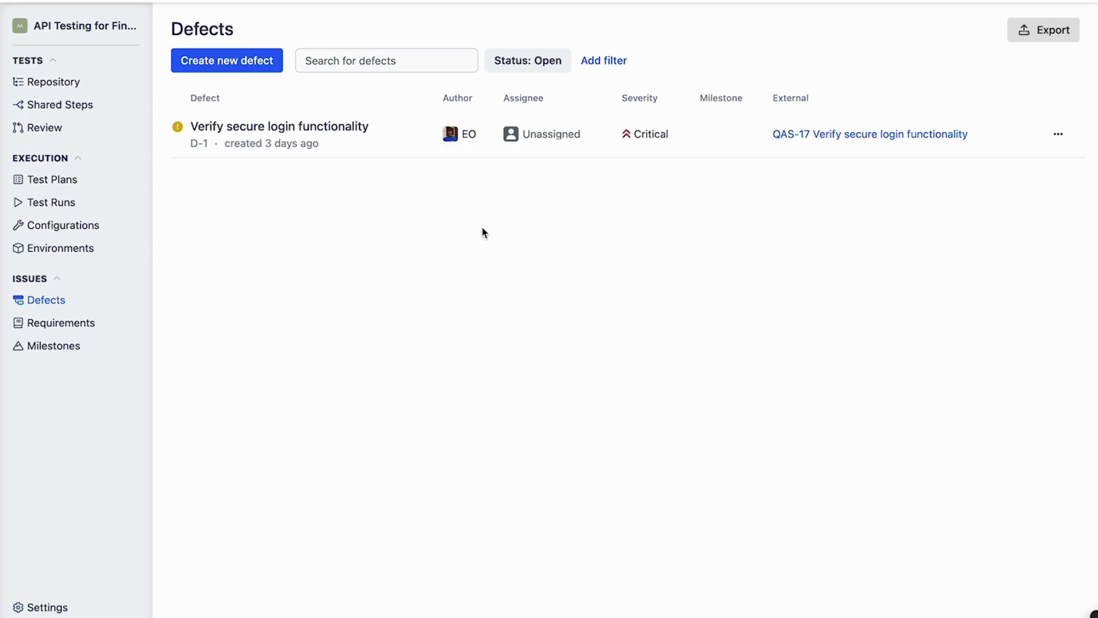
# Record a Failed result for "Verify critical financial transactions" in the Regression Testing run, with Create/Attach Defect enabled.
pyautogui.click(64, 210)
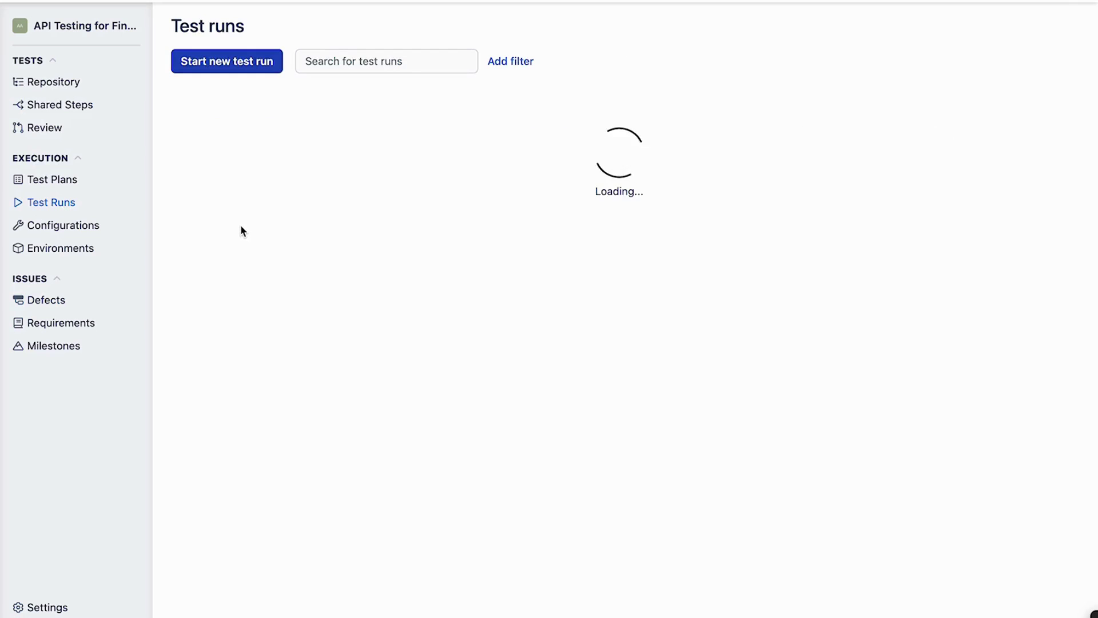
pyautogui.click(289, 166)
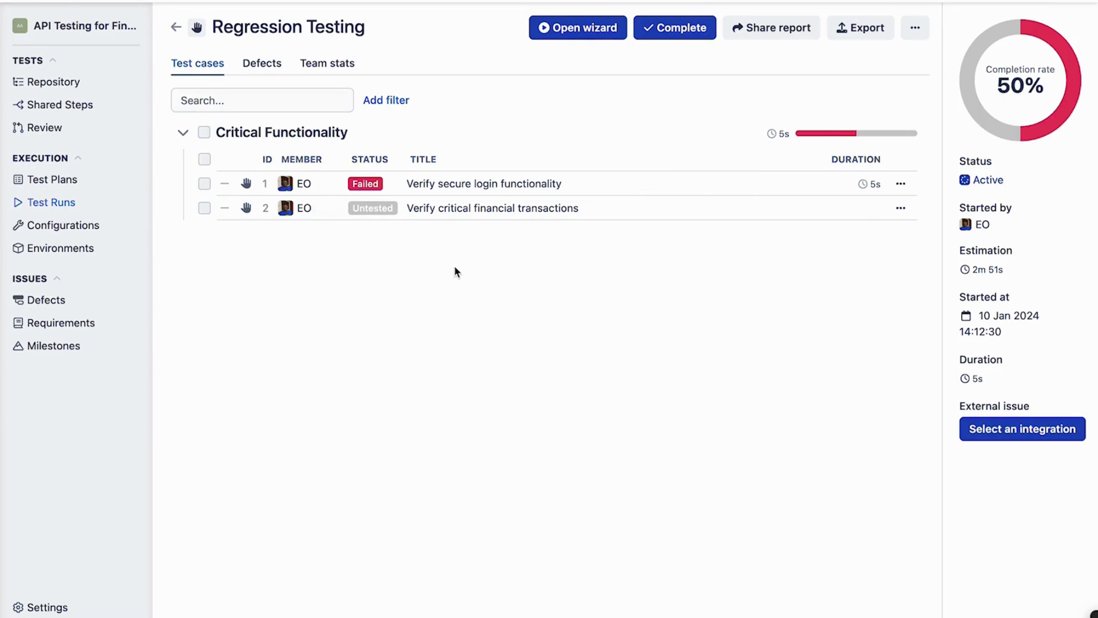
pyautogui.click(531, 214)
pyautogui.click(676, 122)
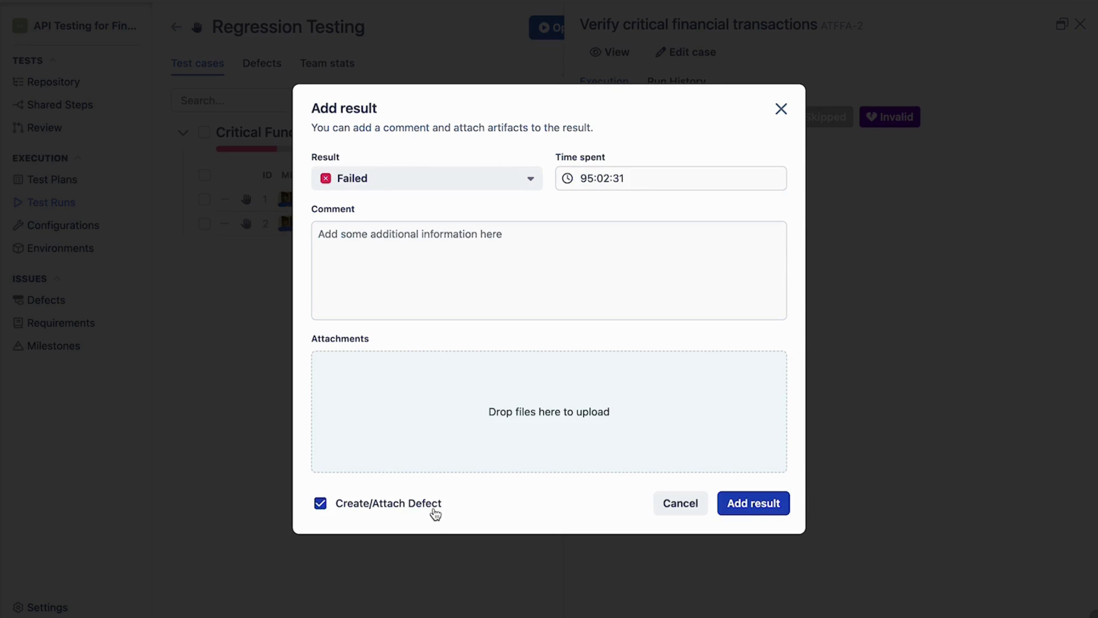
pyautogui.click(753, 507)
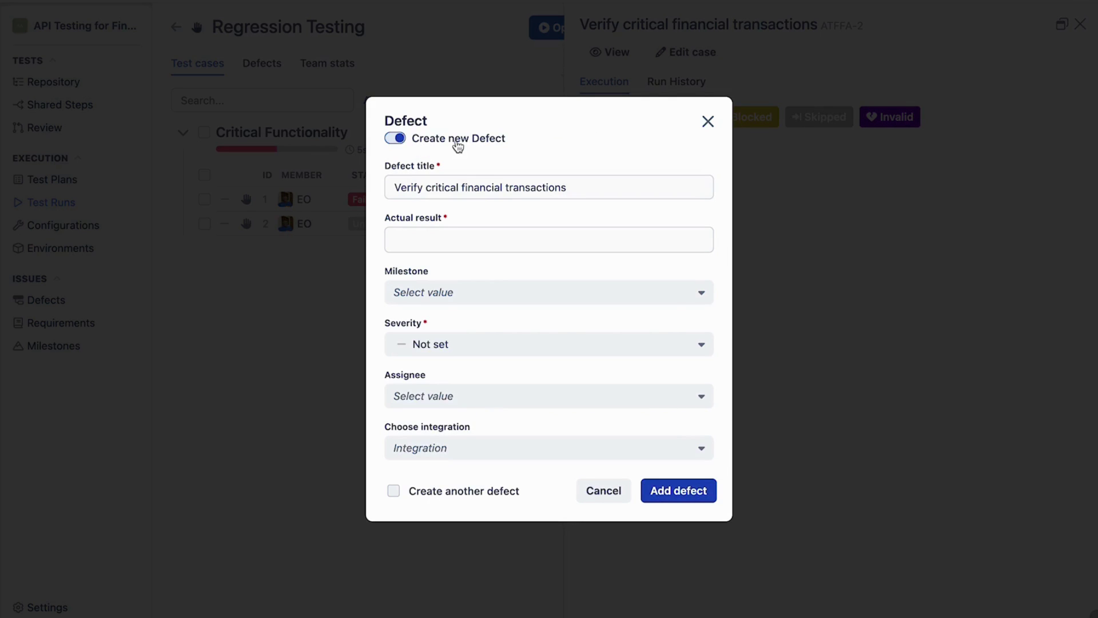
# Attach the existing defect "Identify and address performance issues" to the failed result without choosing an integration.
pyautogui.click(395, 137)
pyautogui.click(450, 291)
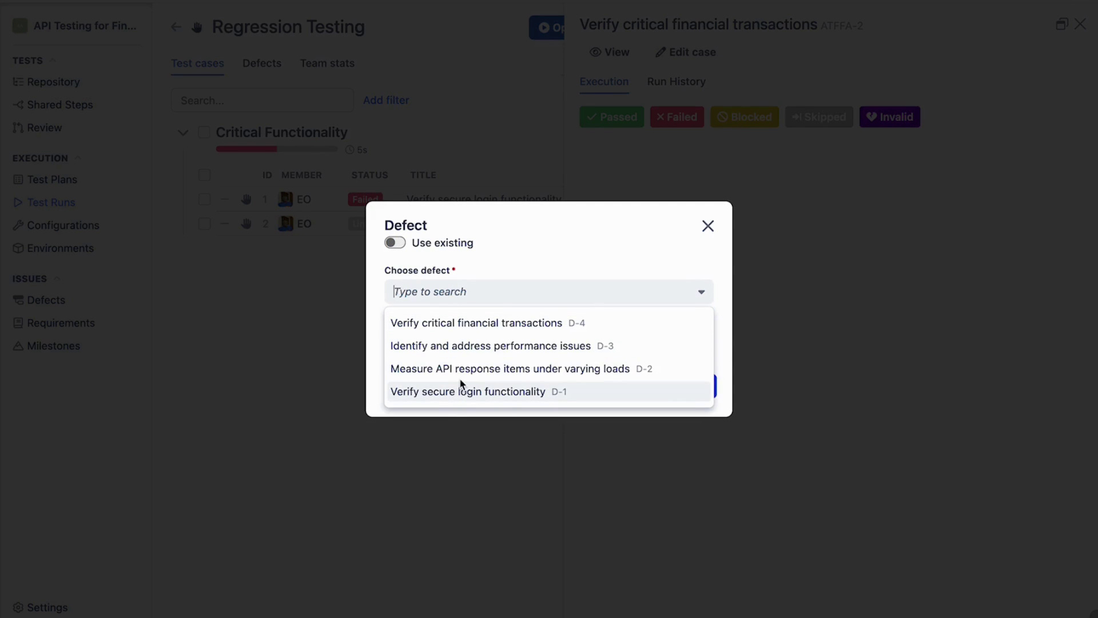
pyautogui.click(522, 263)
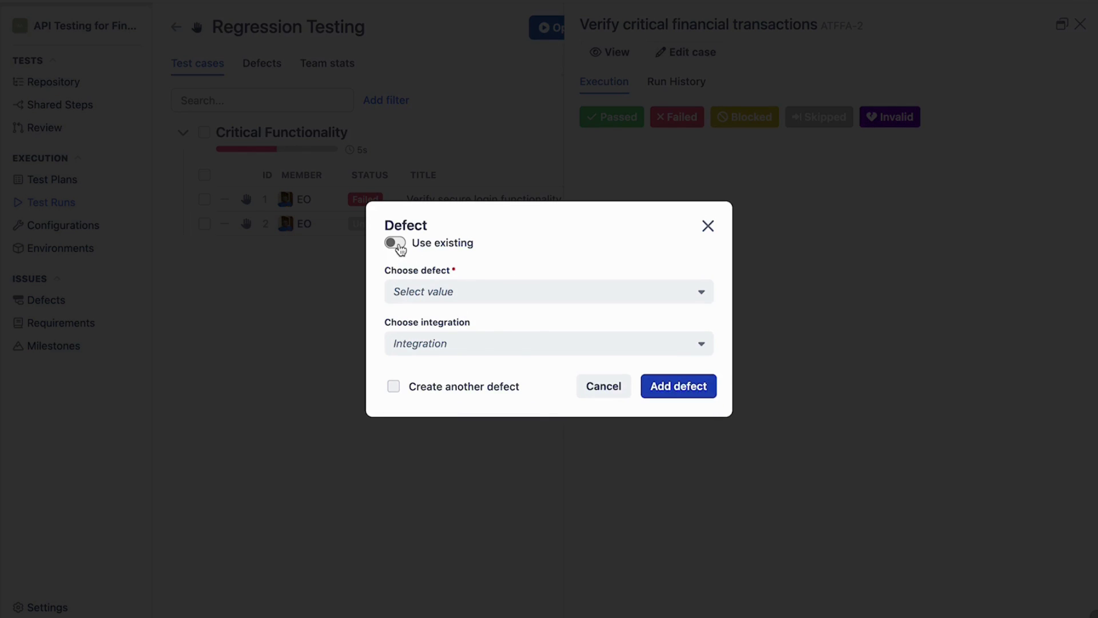
pyautogui.click(411, 291)
pyautogui.click(428, 347)
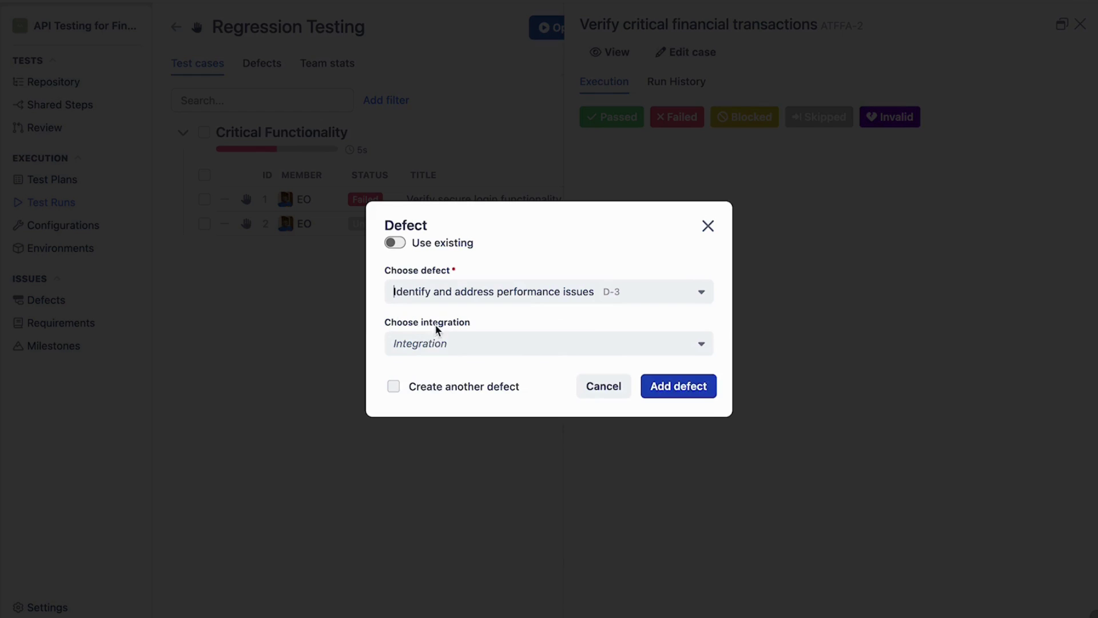
pyautogui.click(432, 339)
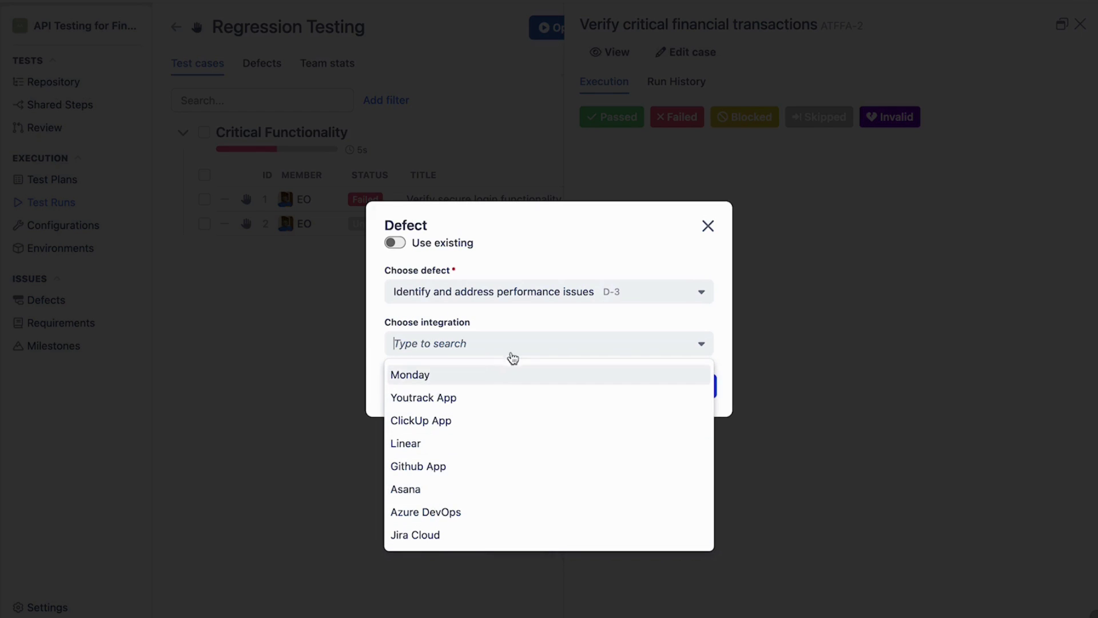
pyautogui.click(556, 249)
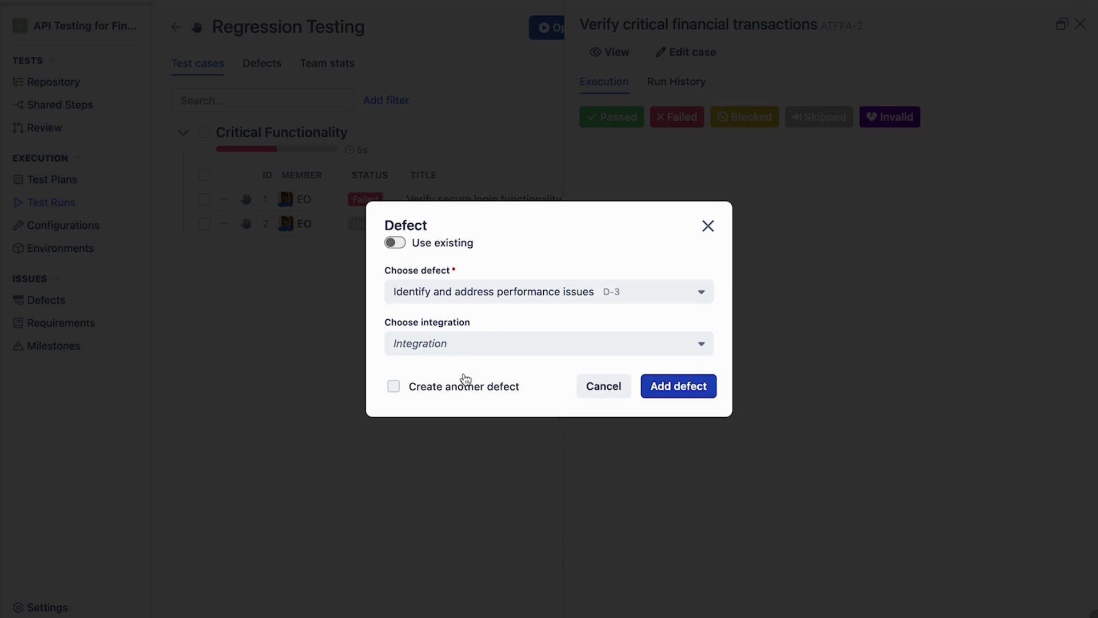
pyautogui.click(671, 391)
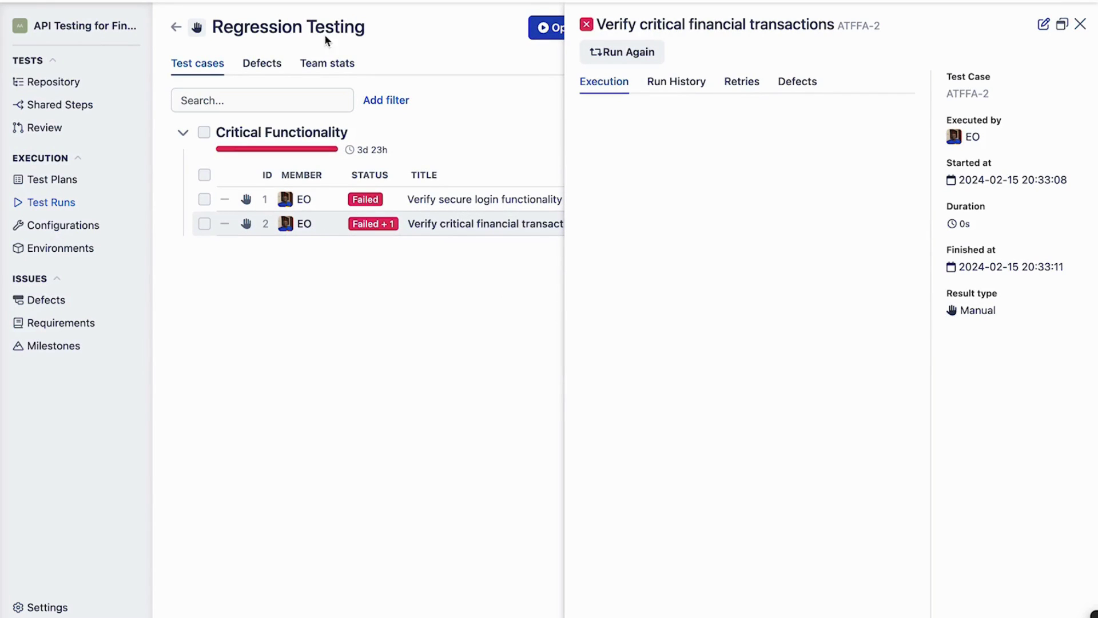
# View the defects linked to the Regression Testing run and close the test case details.
pyautogui.click(267, 68)
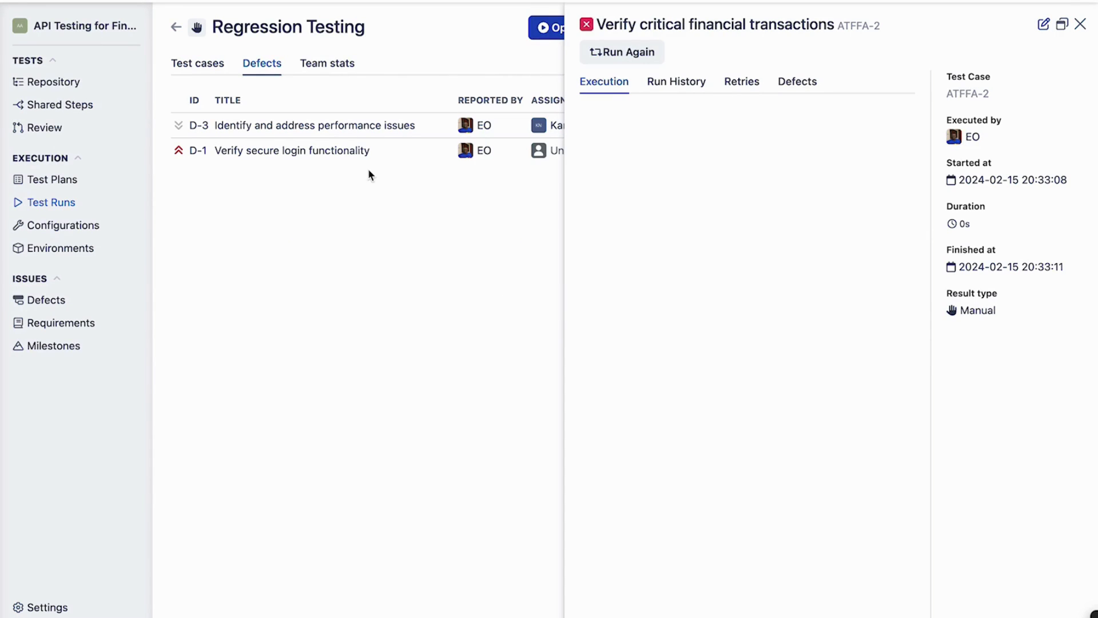
pyautogui.click(1080, 24)
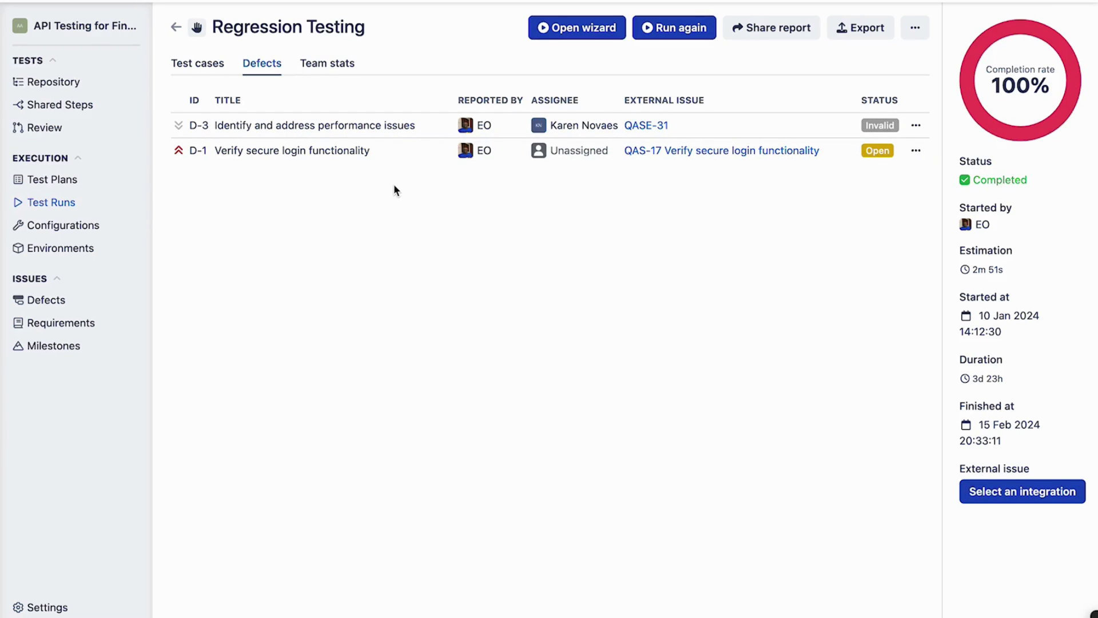
# Remove the Open status filter from the project's defect list.
pyautogui.click(42, 302)
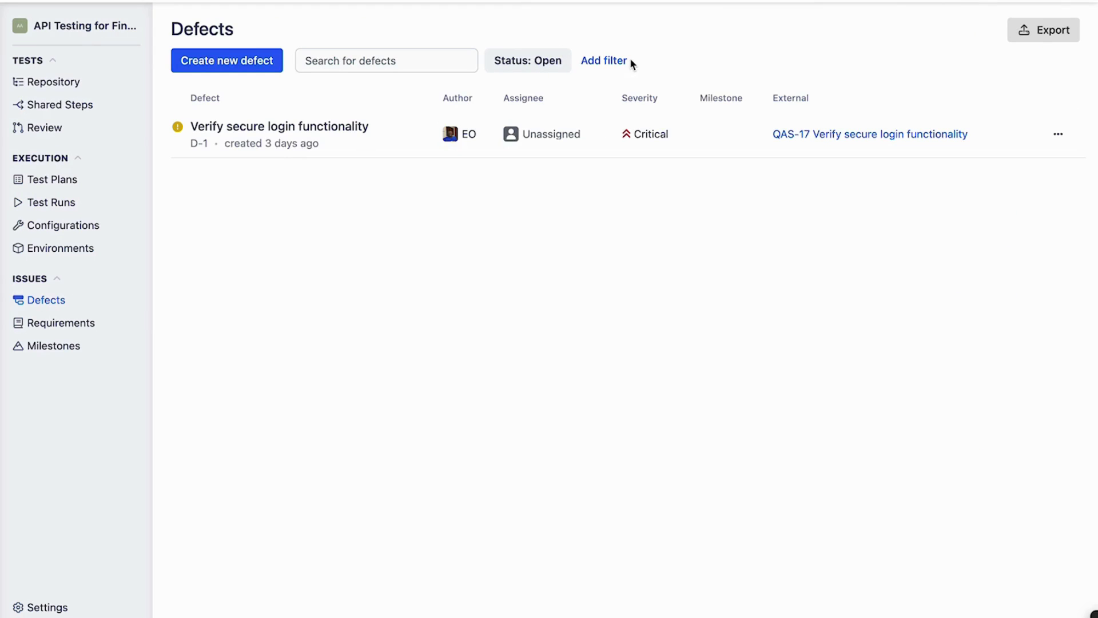
pyautogui.click(541, 65)
pyautogui.click(504, 118)
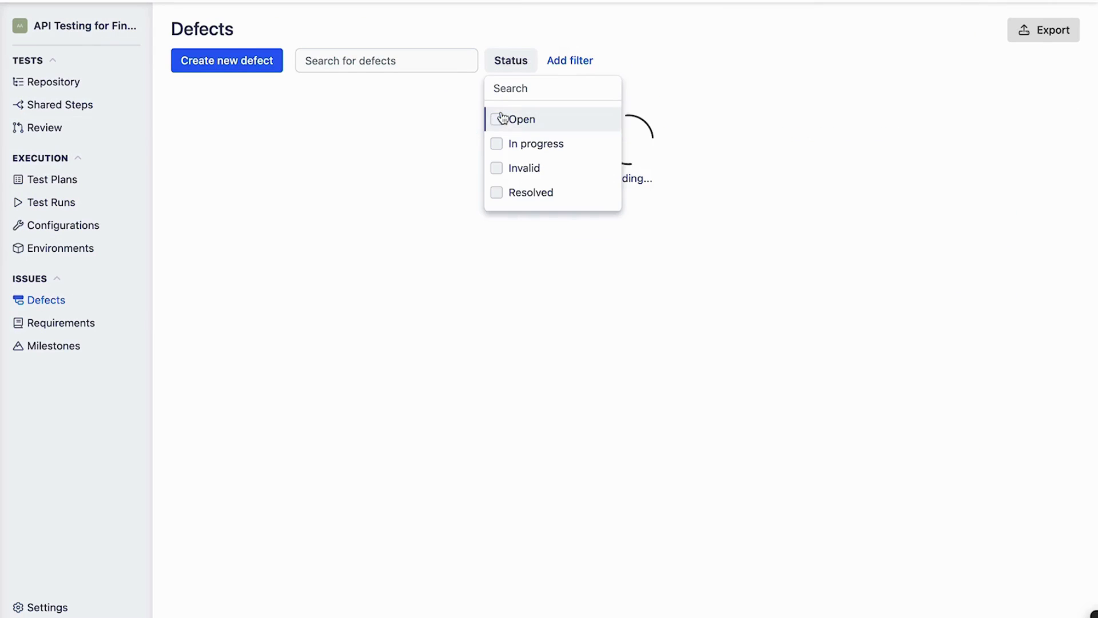
pyautogui.click(465, 370)
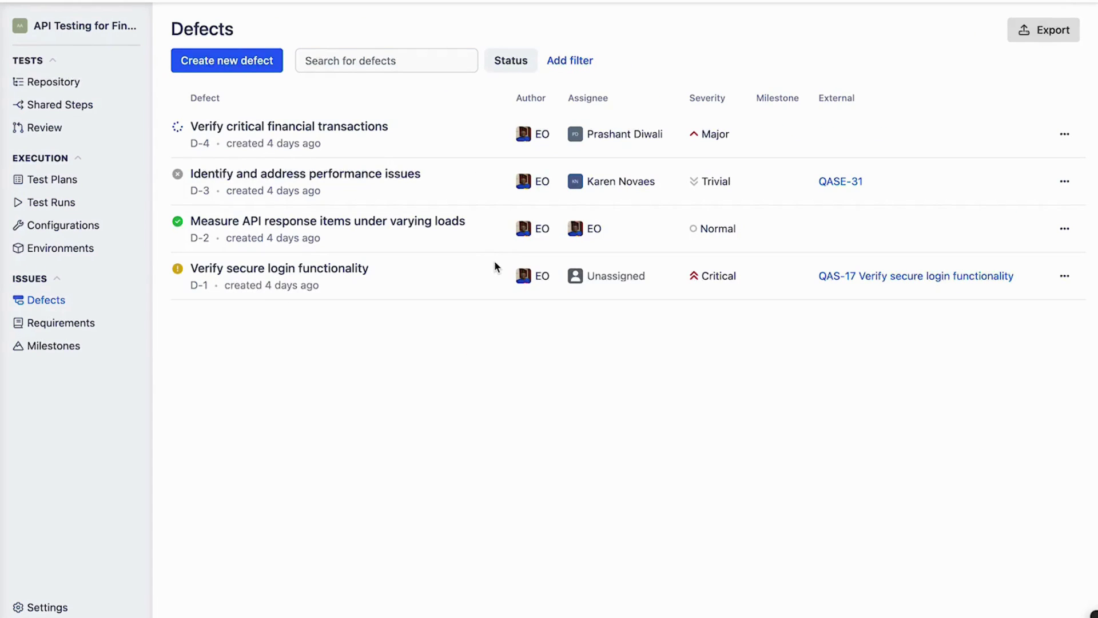
# Open the "Verify critical financial transactions" defect and view its status options without changing the status.
pyautogui.click(345, 125)
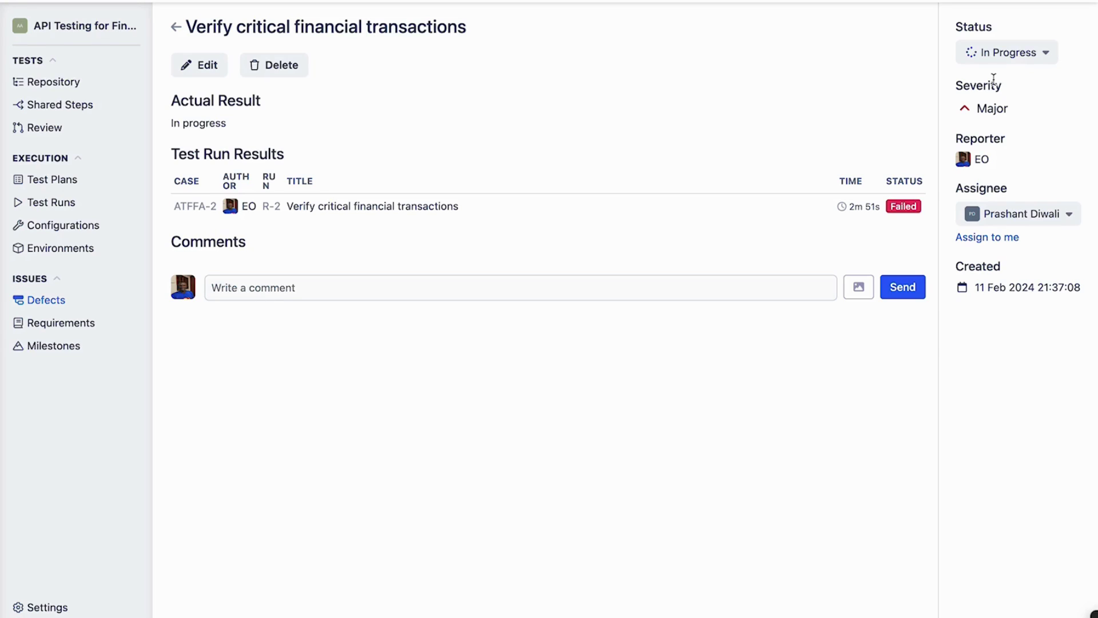
pyautogui.click(1007, 57)
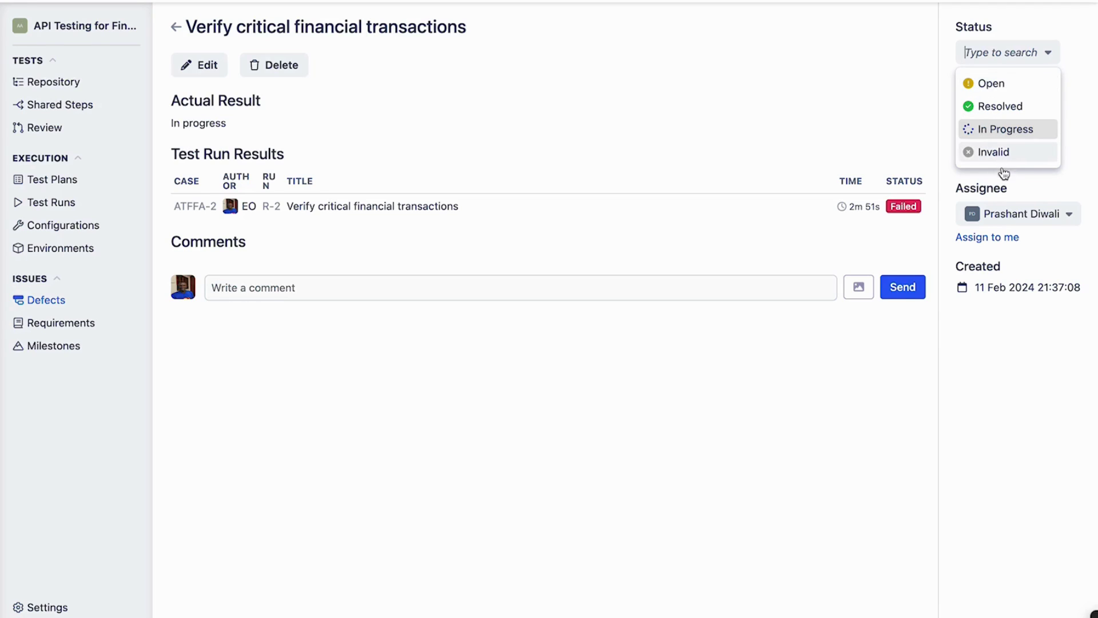
pyautogui.click(576, 90)
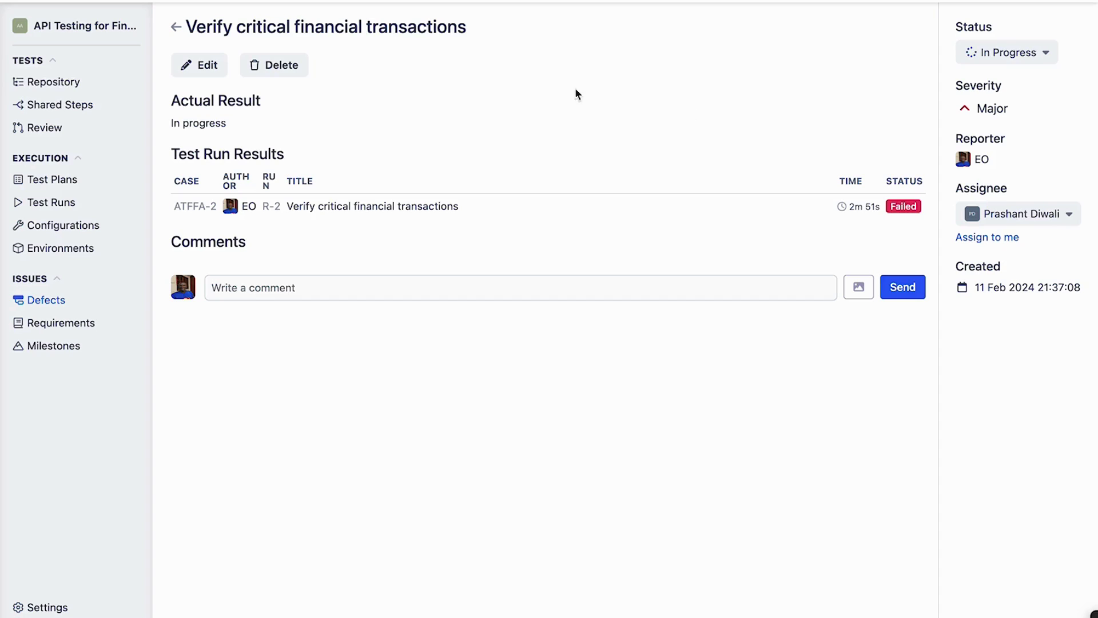
# Review the edit form of the "Verify critical financial transactions" defect and close it without saving.
pyautogui.click(207, 66)
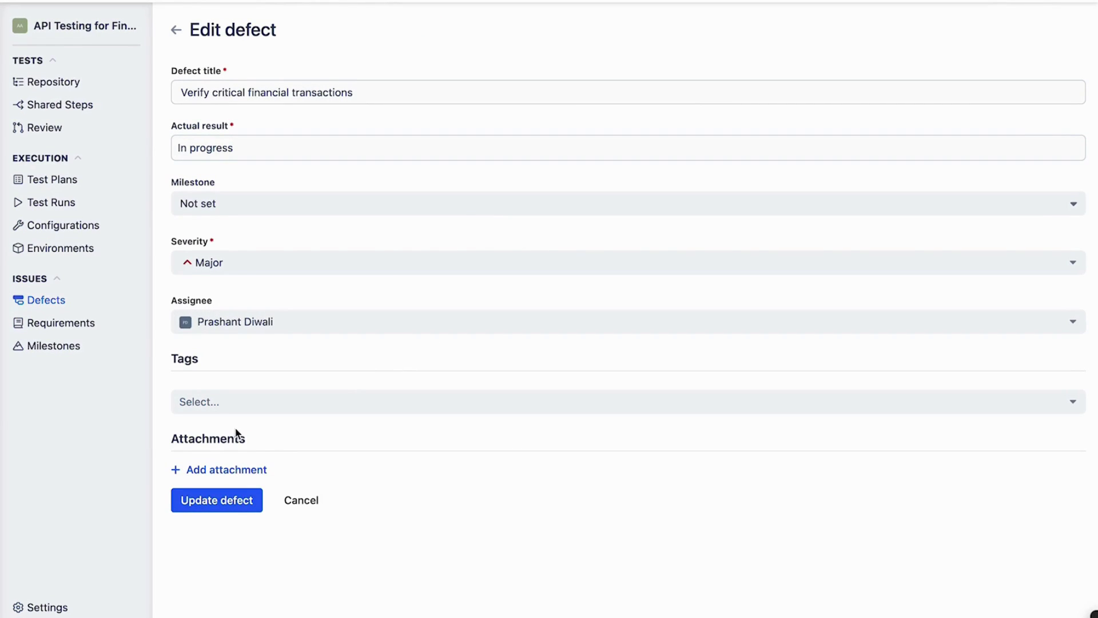
pyautogui.click(292, 501)
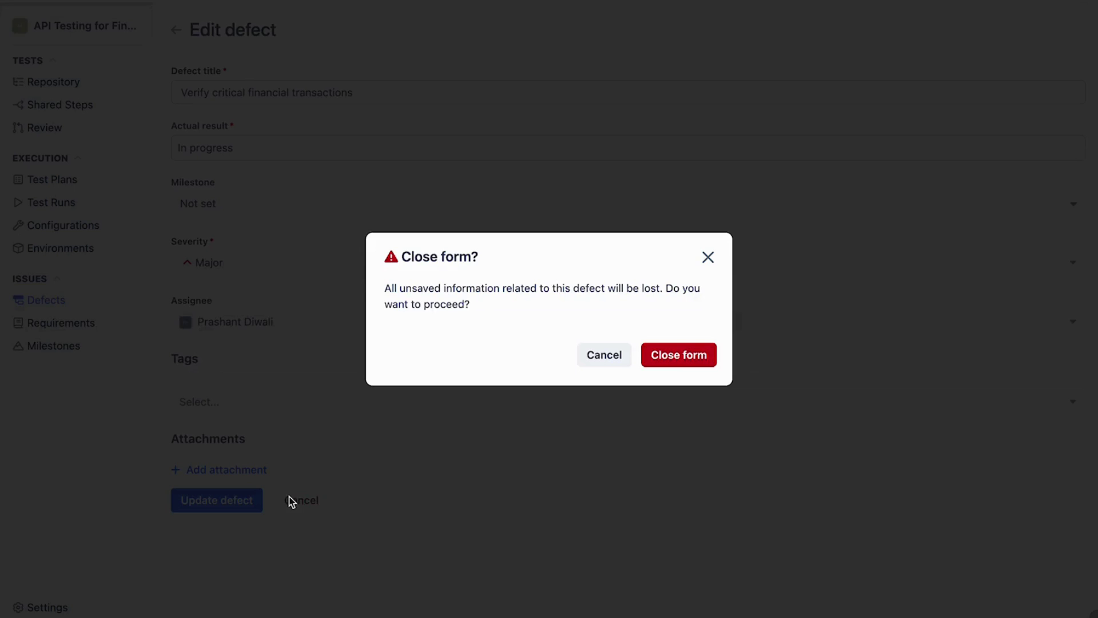
pyautogui.click(677, 355)
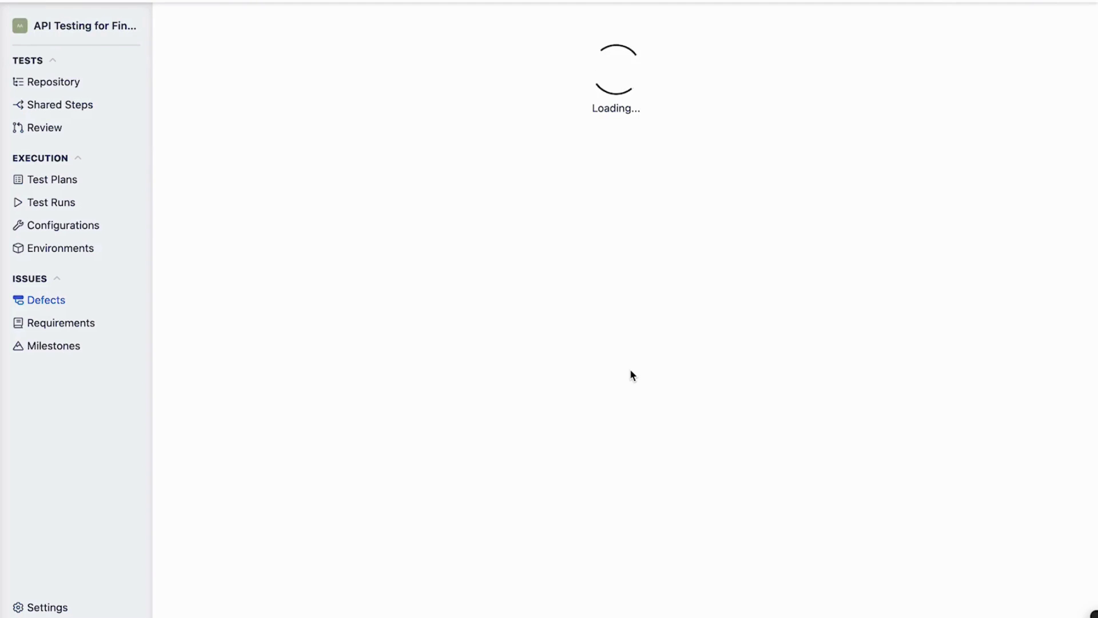